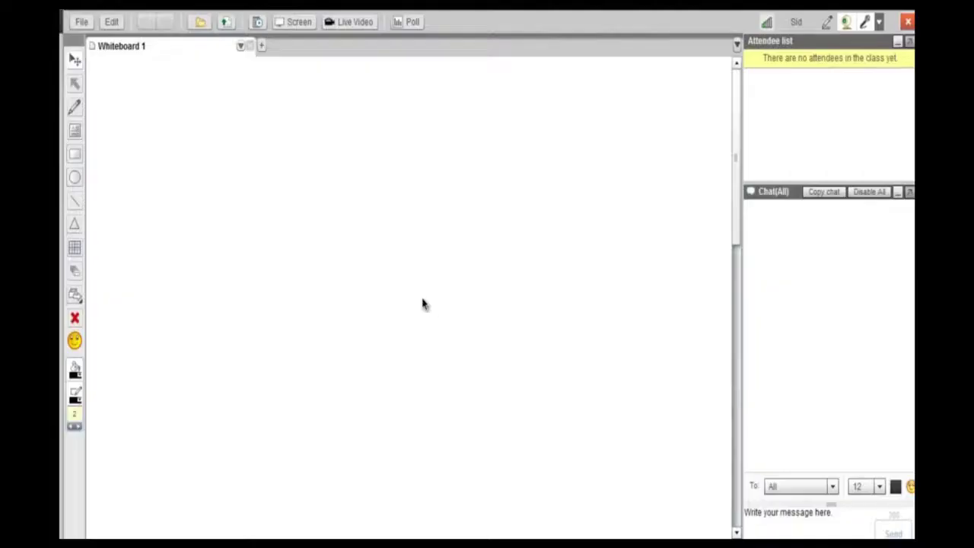
Add the WizIQ presentation from the uploaded content in the Content Library to the class and advance through its slides.
click(200, 23)
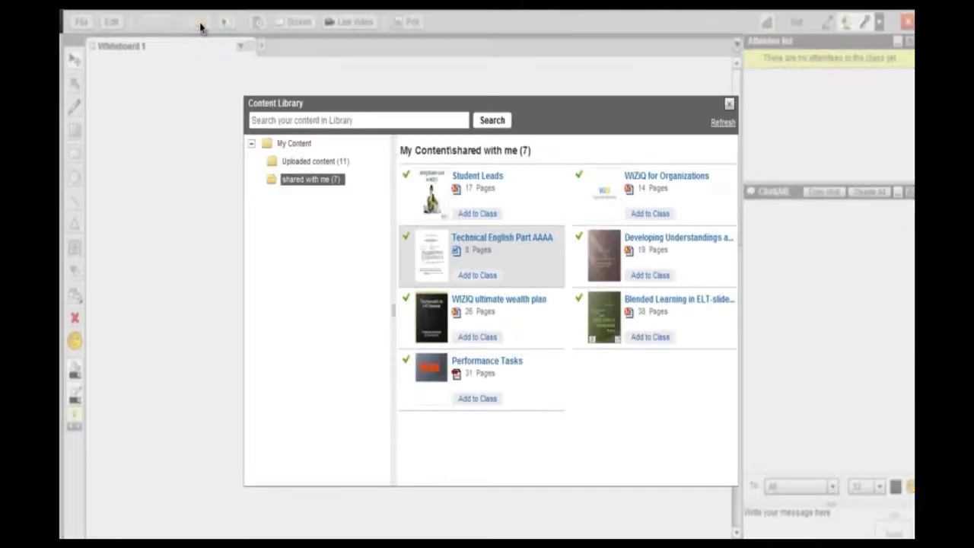
click(305, 164)
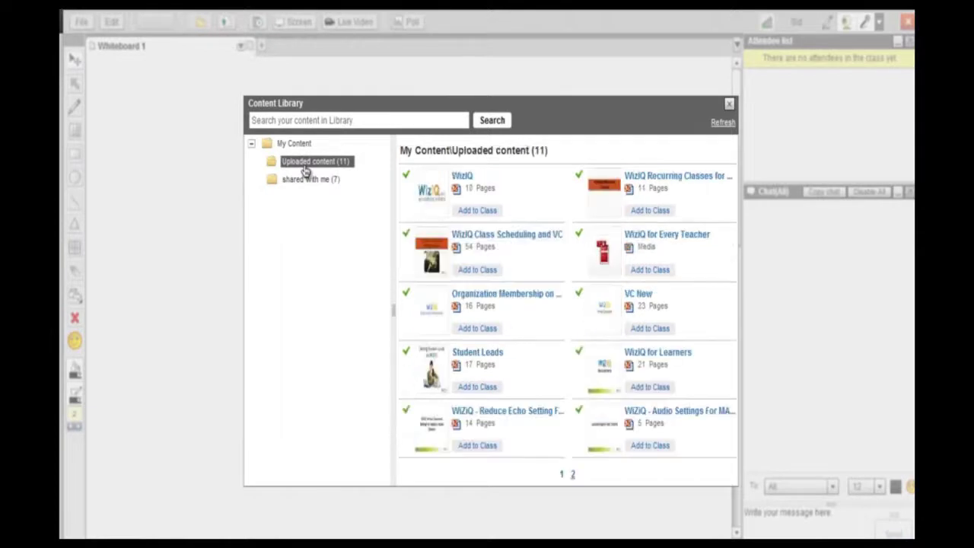
click(477, 210)
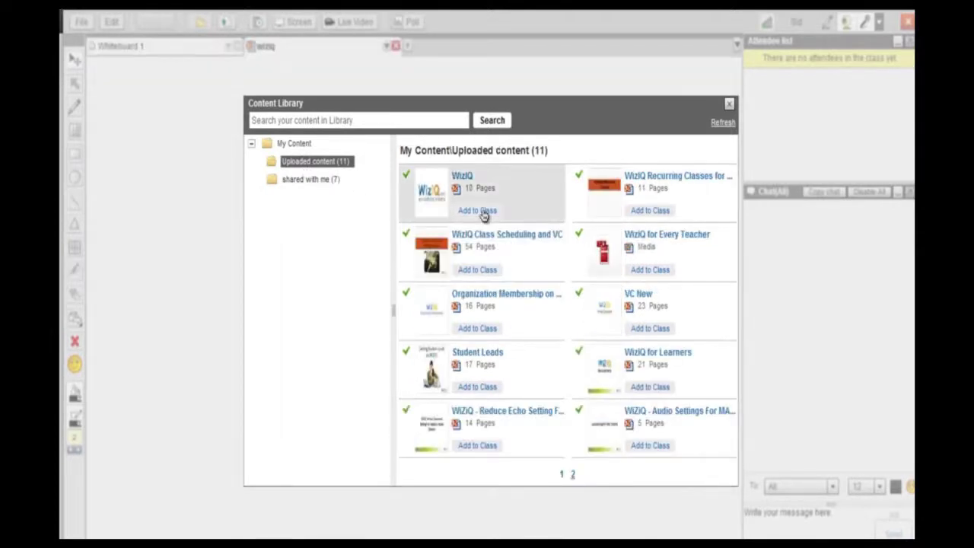
click(729, 105)
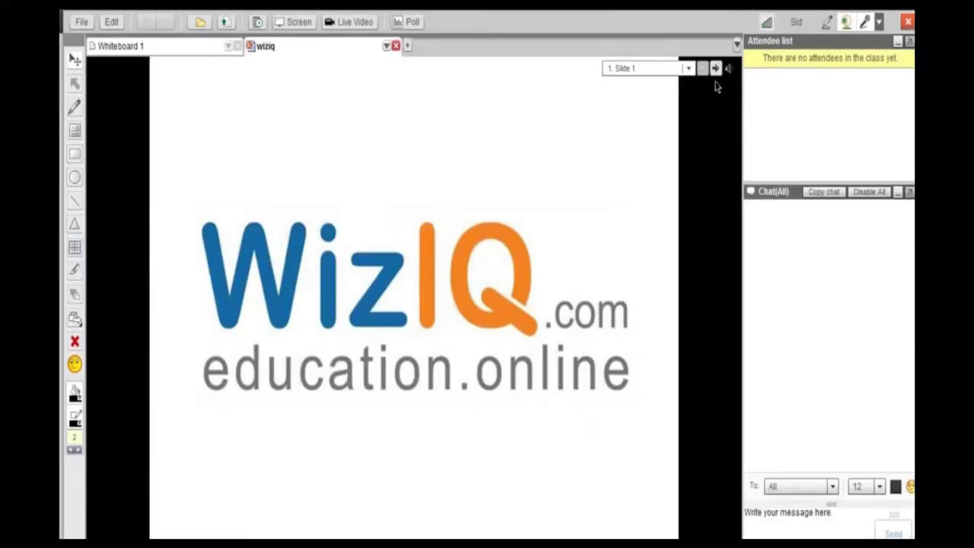
click(715, 68)
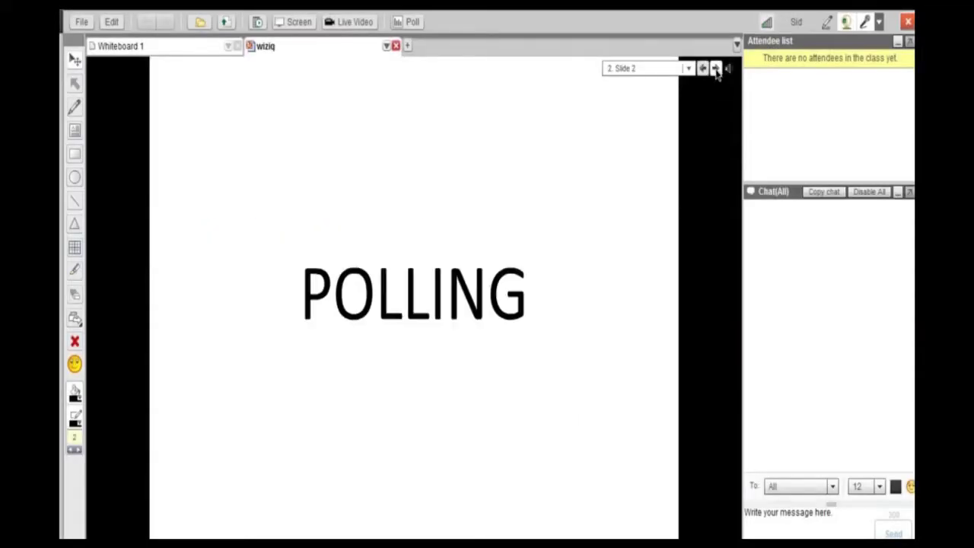
click(715, 68)
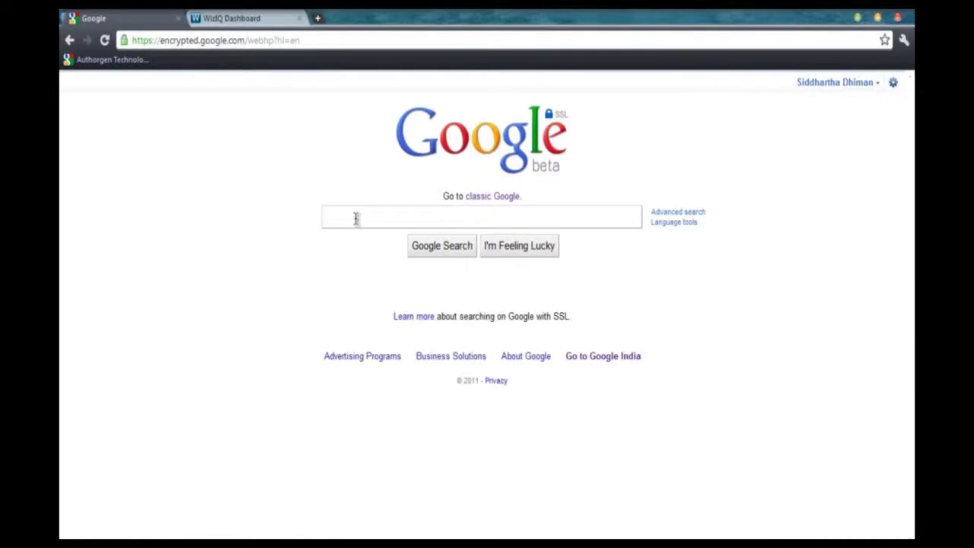
Search Google for "UGC NET Solved Sample Question Papers Tutorial" and open the profile of the author of the matching WizIQ tutorial.
text(UGC NET Solved Sample Question Papers Tutorial)
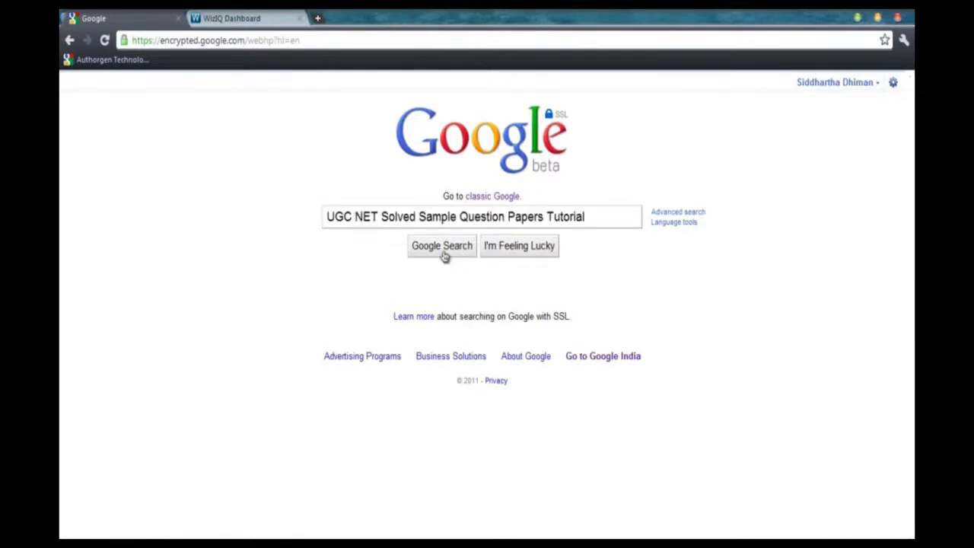
click(443, 247)
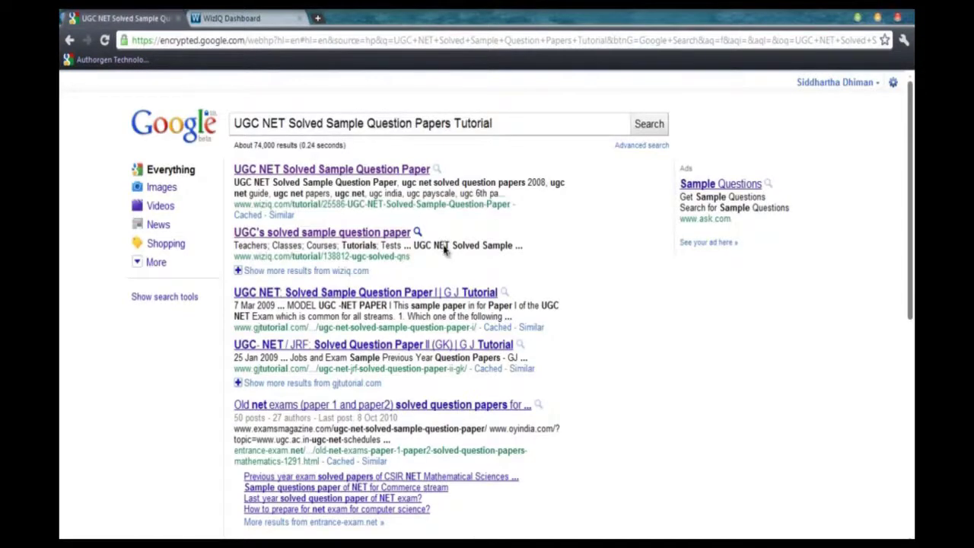
click(340, 175)
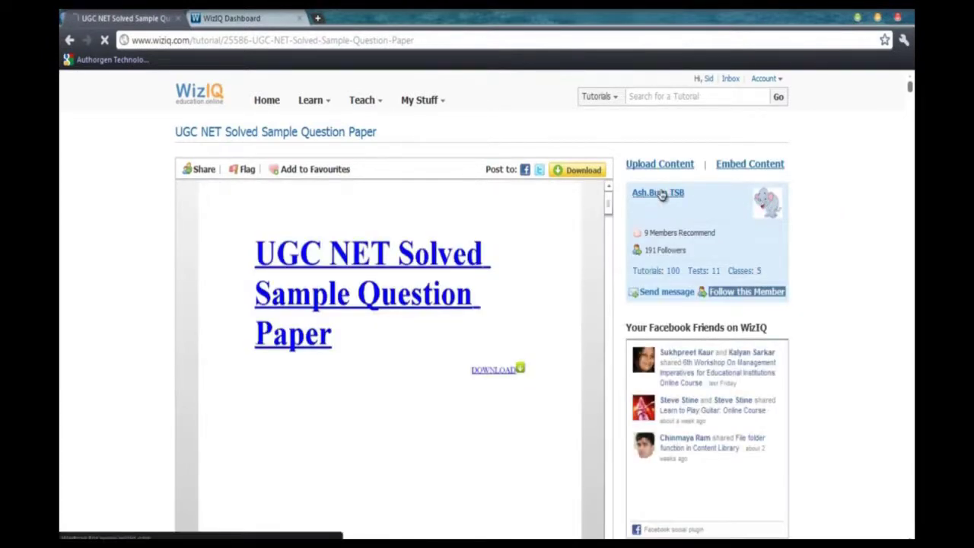
click(659, 194)
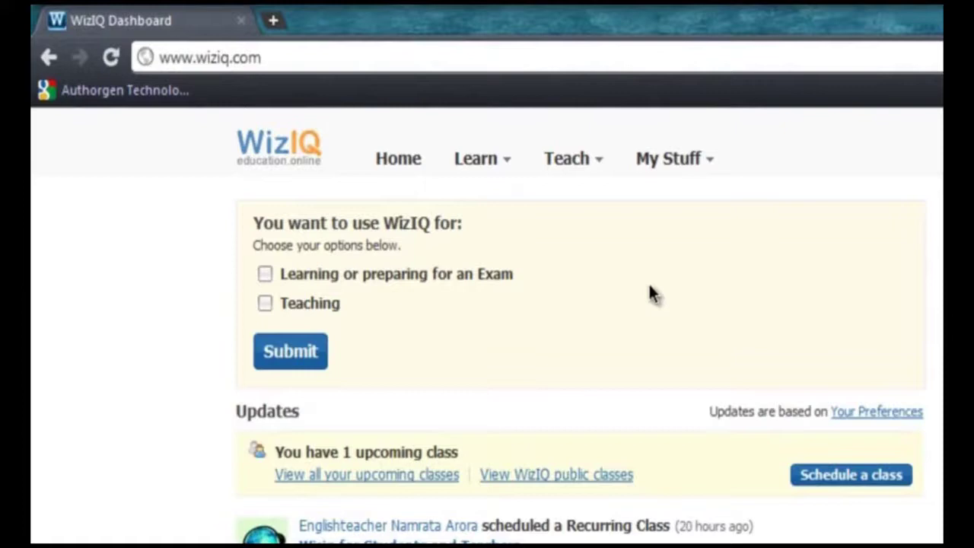
Start a content upload on WizIQ and choose Renaissance.pptx from the Documents library as the file.
click(602, 174)
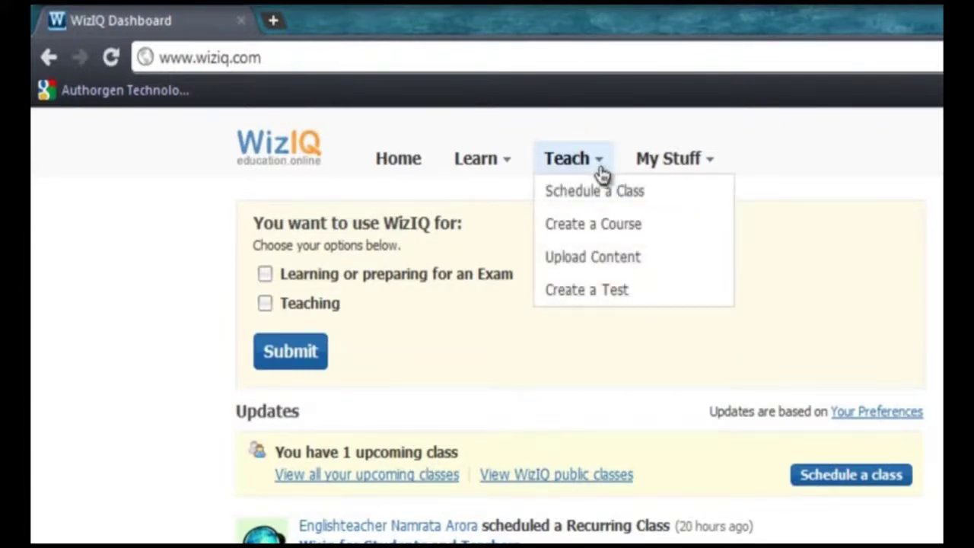
click(587, 259)
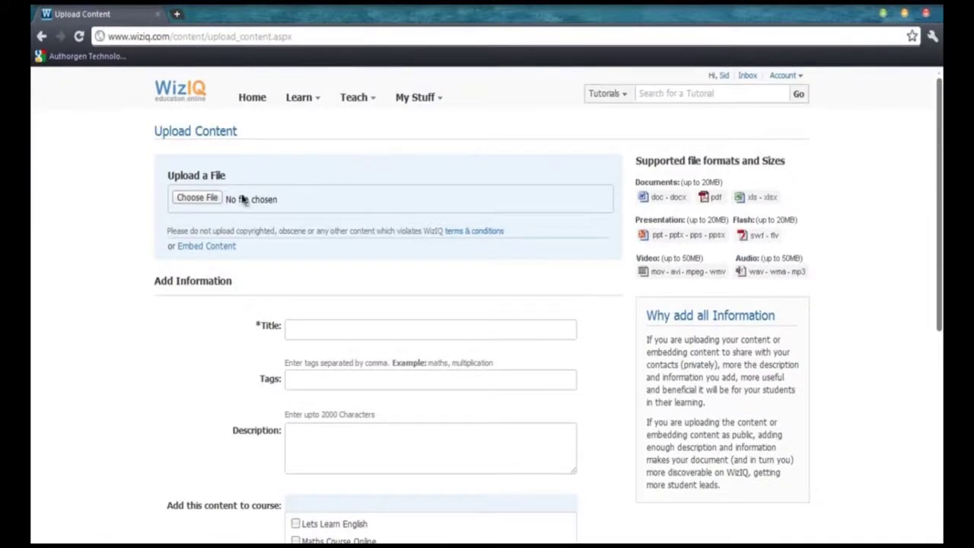
click(209, 201)
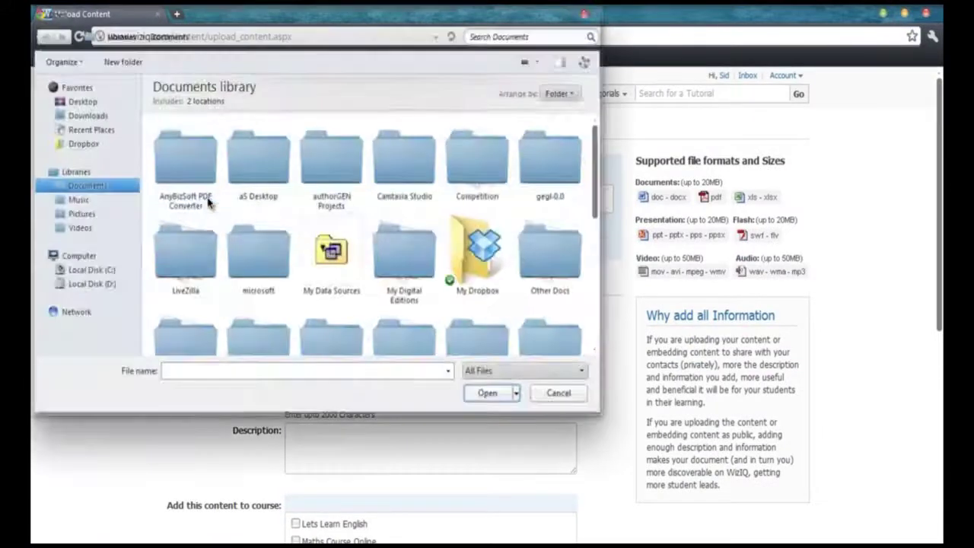
scroll(456, 179, down, 5)
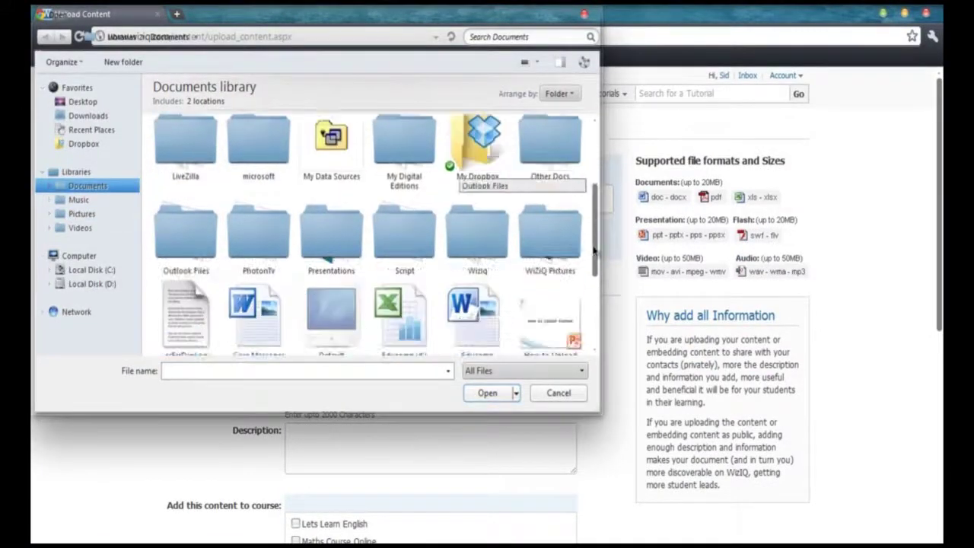
click(404, 220)
click(486, 392)
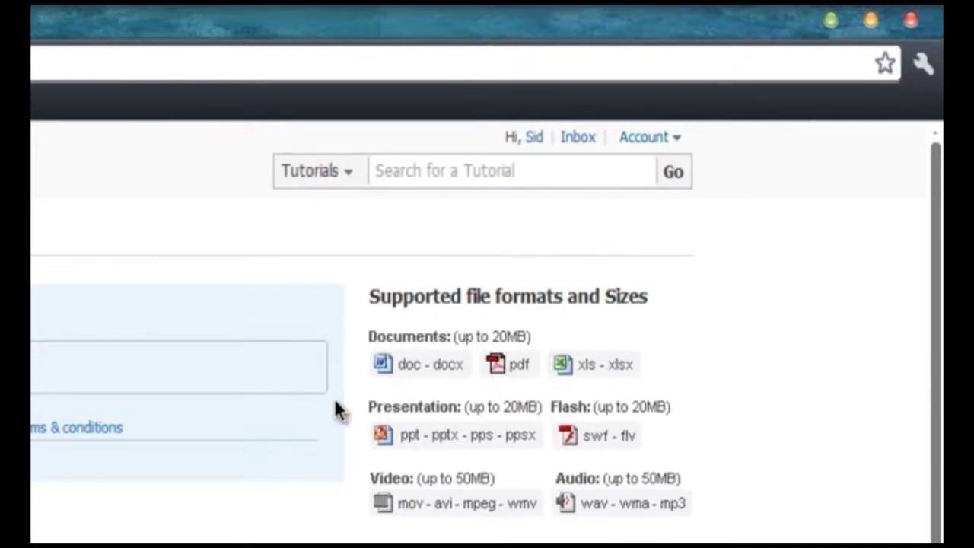
Go to My Content and paste the embed HTML of the YouTube video "The Renaissance: an introduction" into WizIQ's Embed Content form.
click(156, 152)
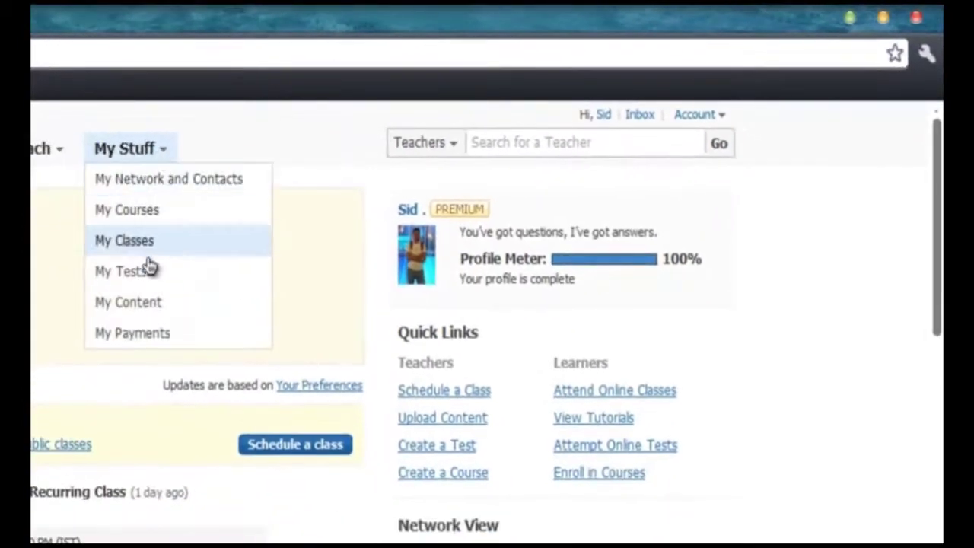
click(150, 304)
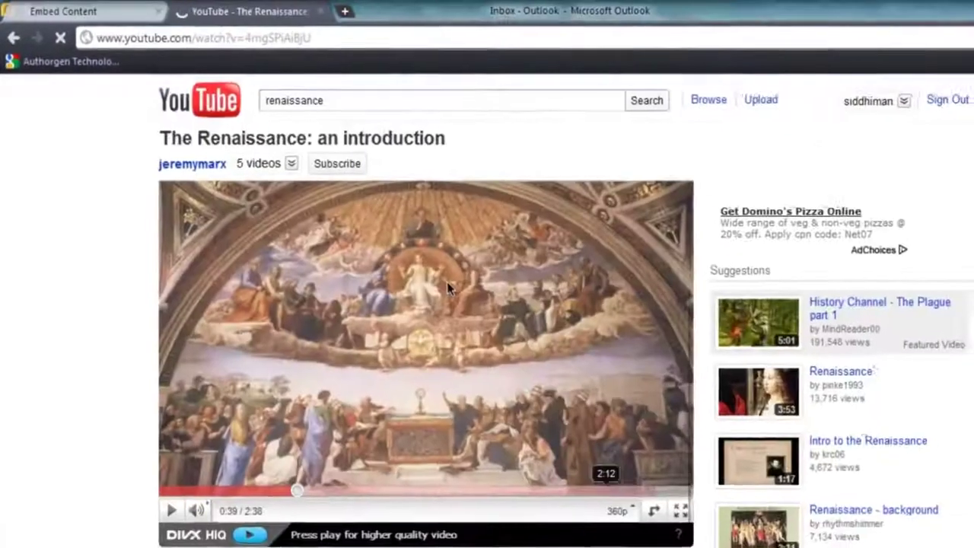
right_click(455, 286)
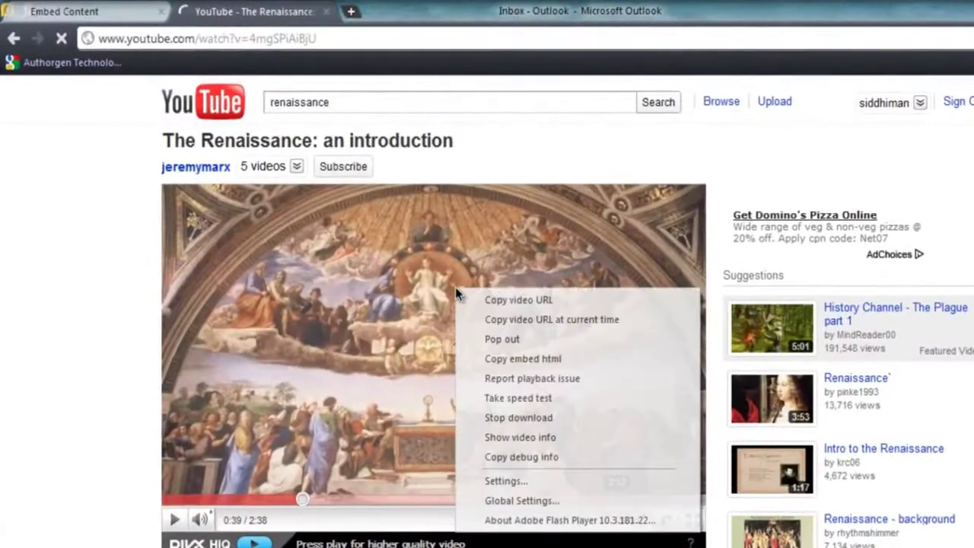
click(536, 362)
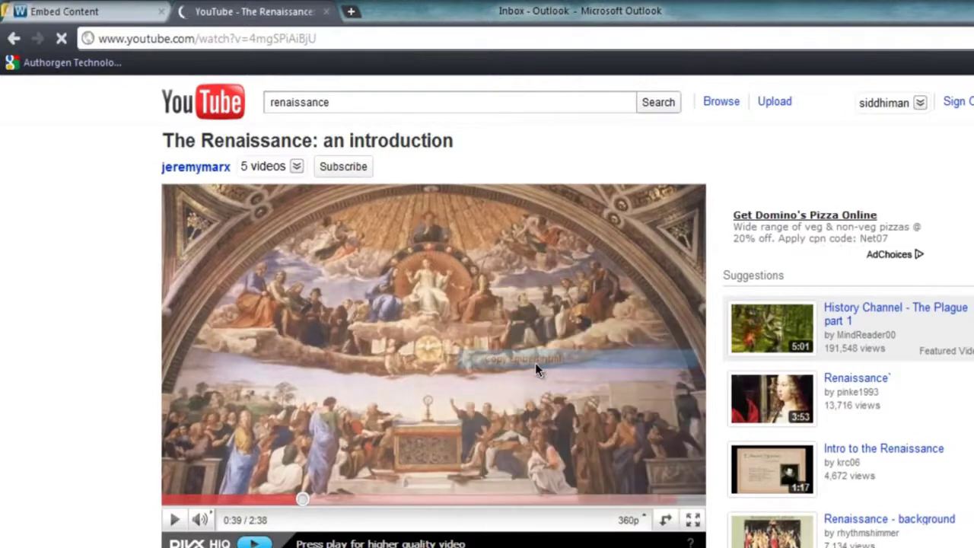
click(104, 13)
click(502, 245)
key(ctrl+v)
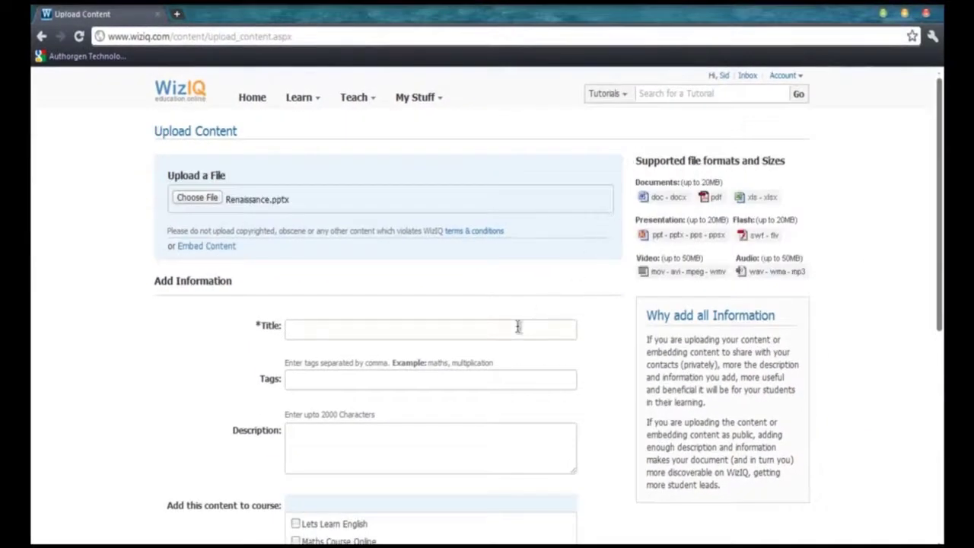
Title the upload "Understanding the Renaissance movement" and tag it History, renaissance movement, lecture notes.
click(518, 326)
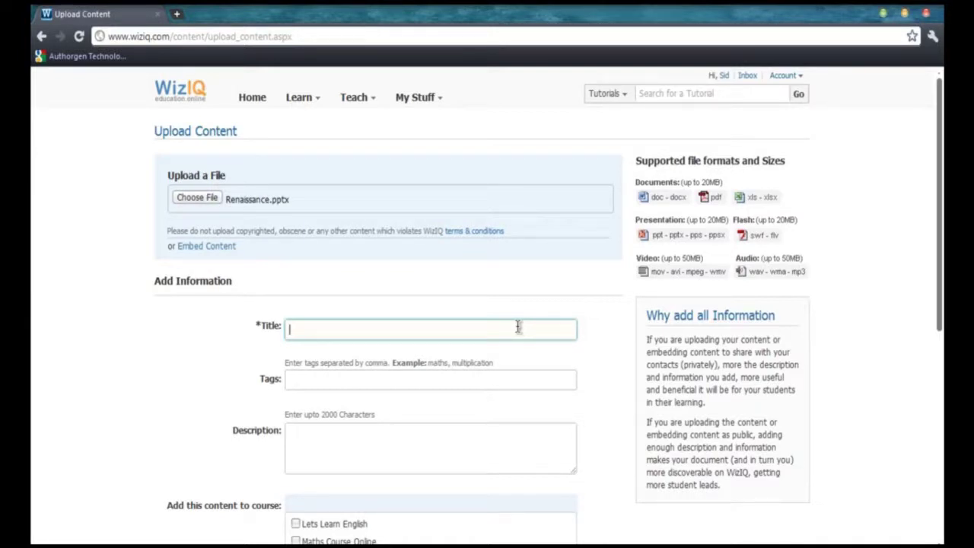
click(334, 329)
text(Understanding the Renaissance movement)
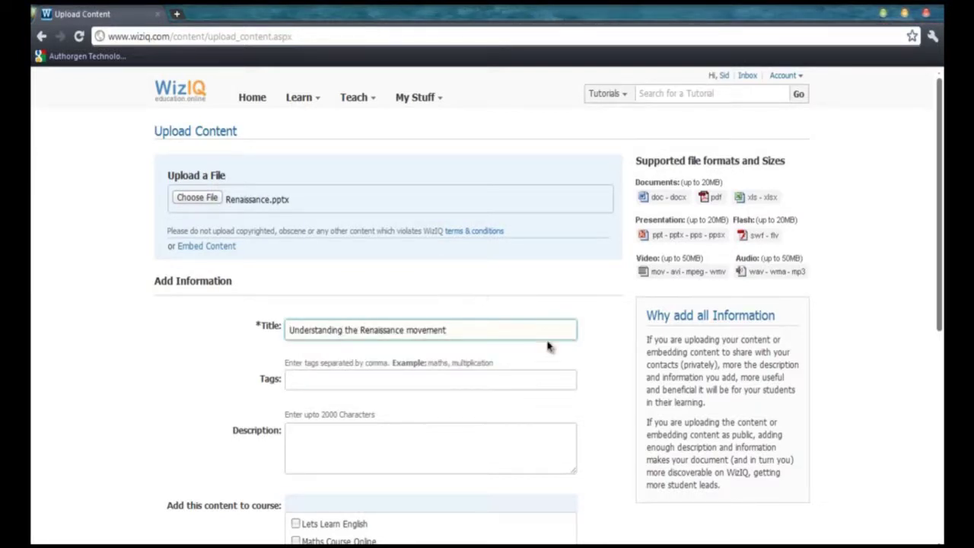
click(531, 378)
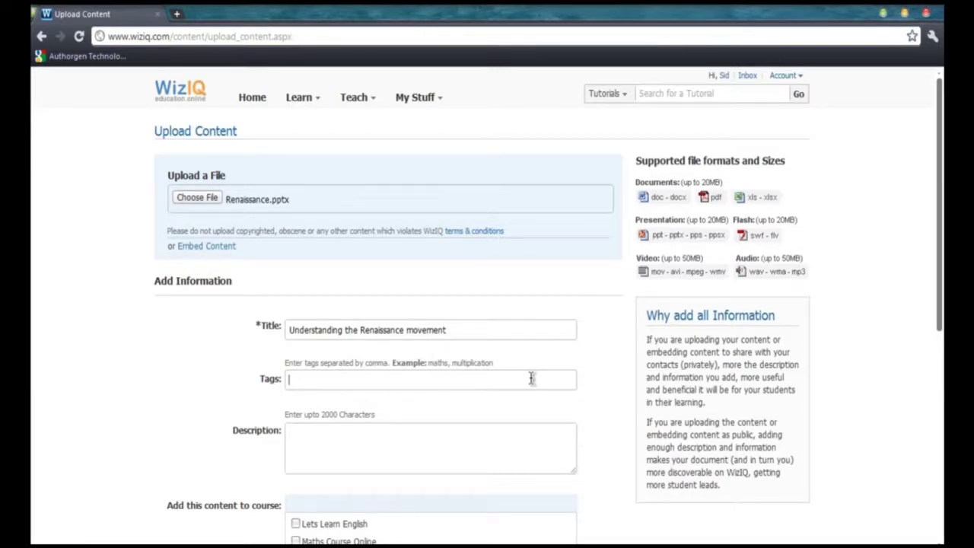
text(History, renaissance movement, lecture notes)
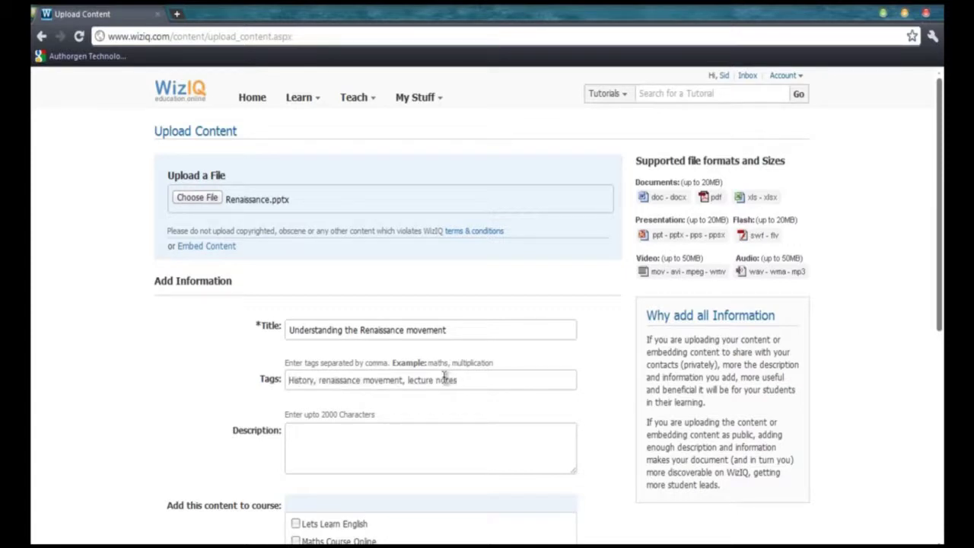
Paste the copied text about the Renaissance as the upload's description and enlarge the description box.
click(424, 438)
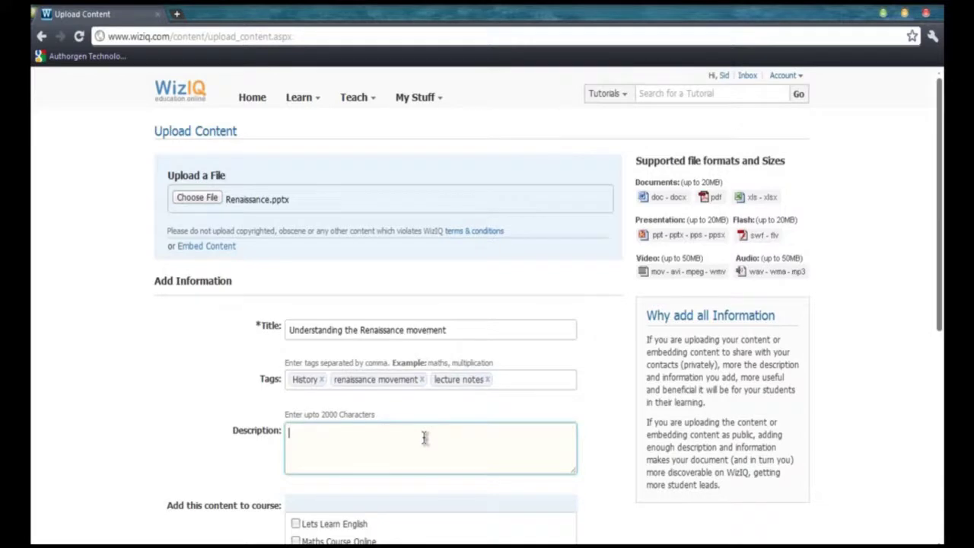
key(ctrl+v)
scroll(424, 437, down, 4)
drag(576, 179, 530, 202)
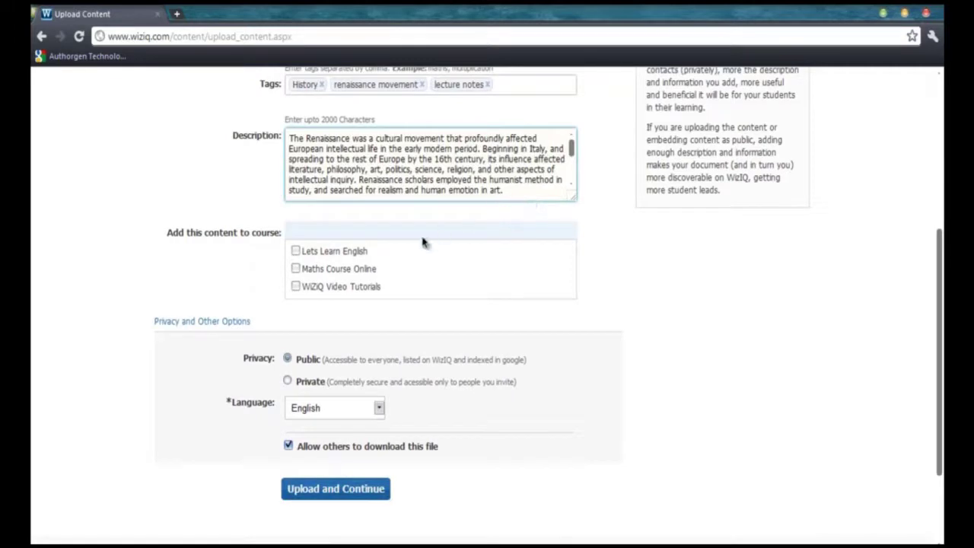
Set the upload's privacy to Private, switch it back to Public, and select English as the language.
scroll(809, 156, down, 2)
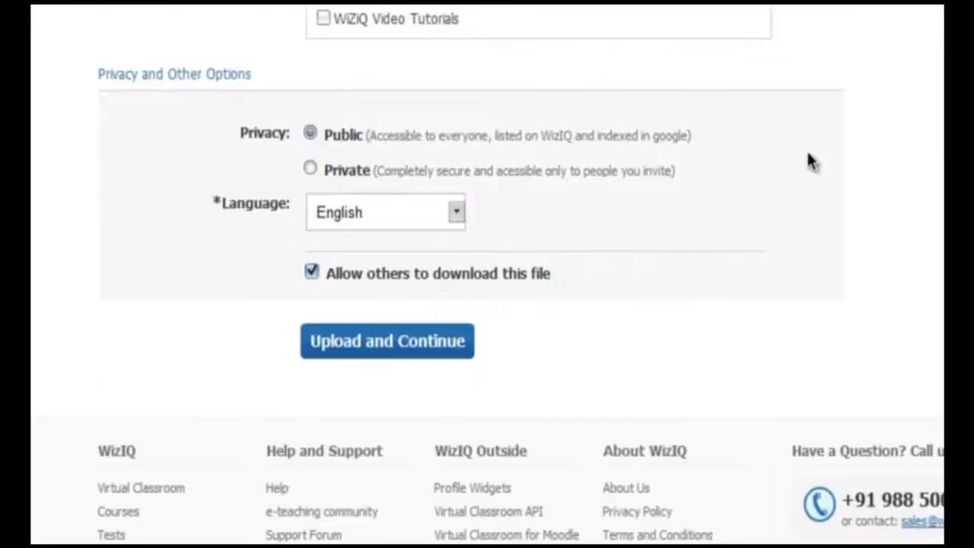
scroll(809, 166, down, 1)
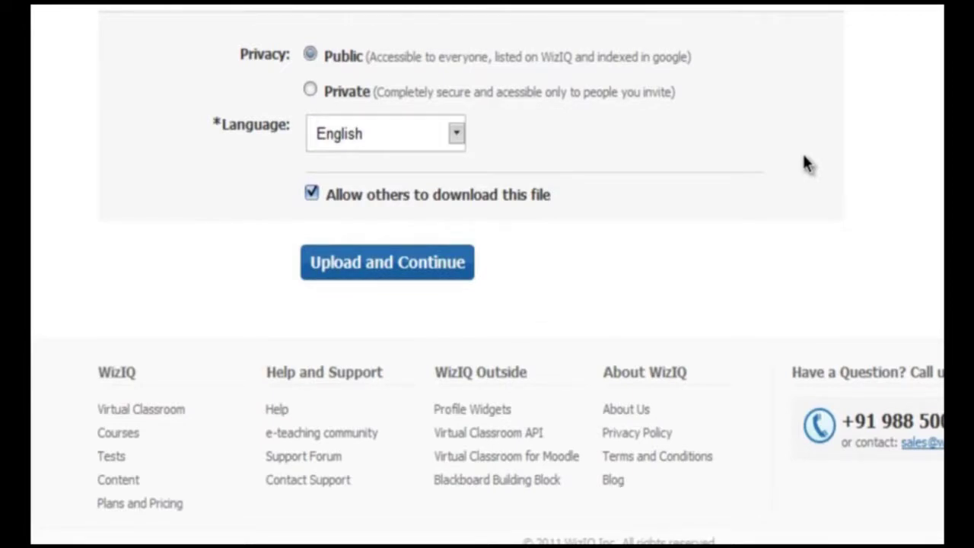
click(310, 91)
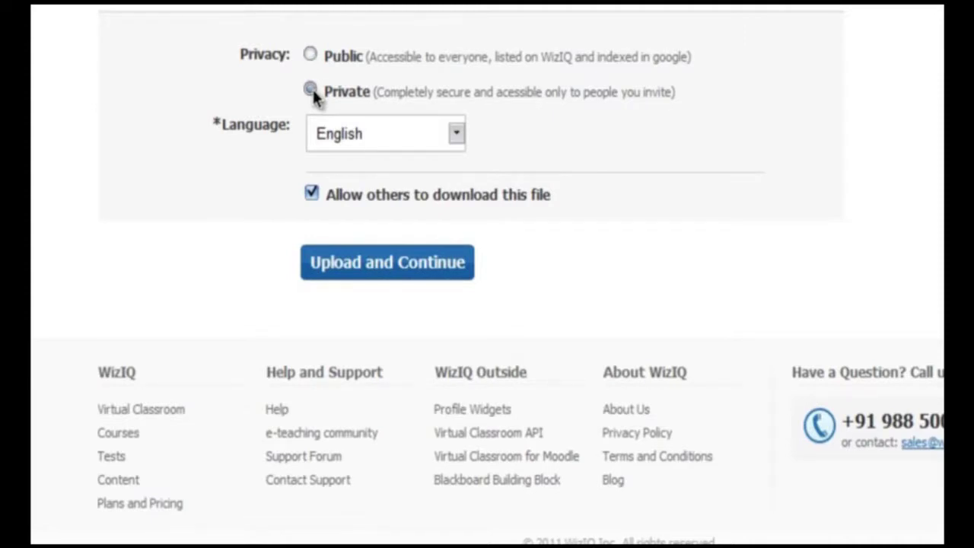
click(311, 55)
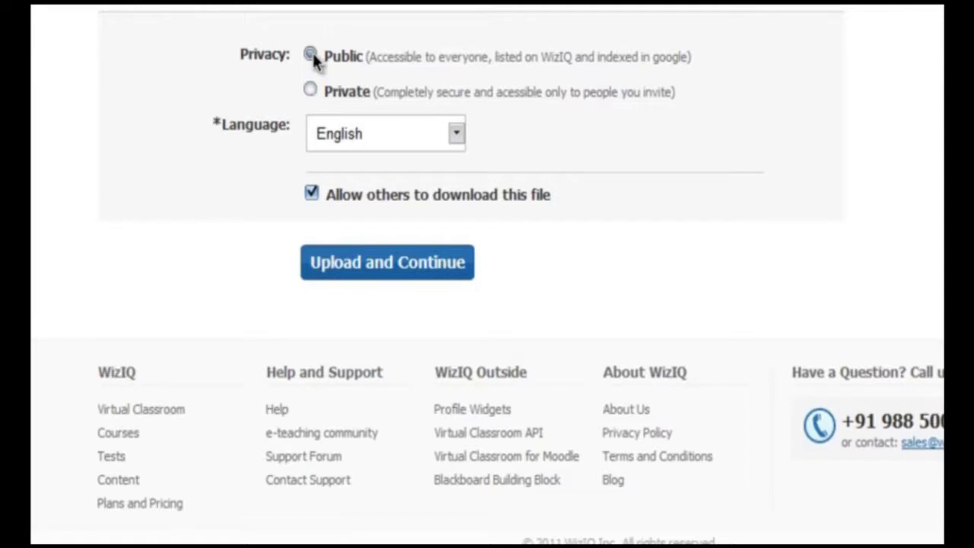
click(455, 134)
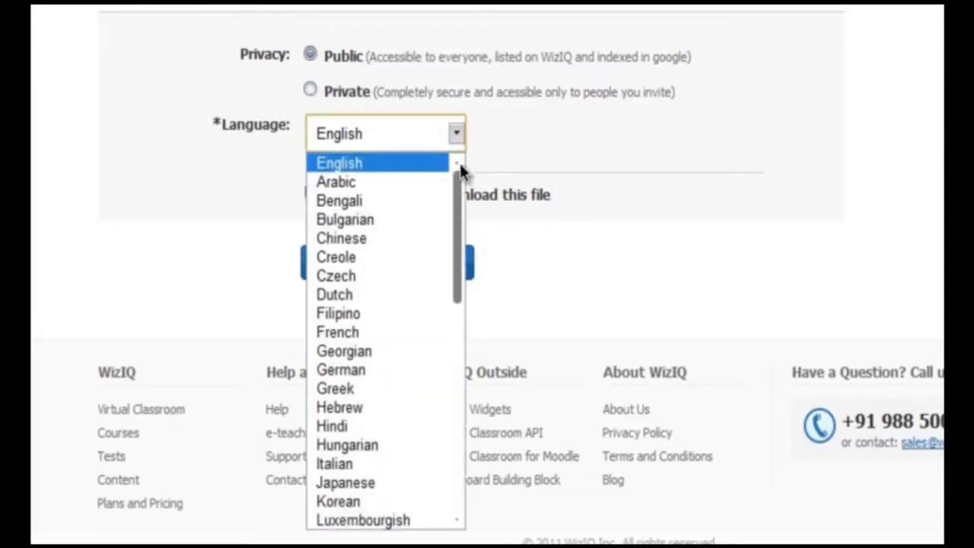
mouse_move(460, 163)
mouse_down()
mouse_move(448, 426)
mouse_move(458, 171)
mouse_up()
click(367, 160)
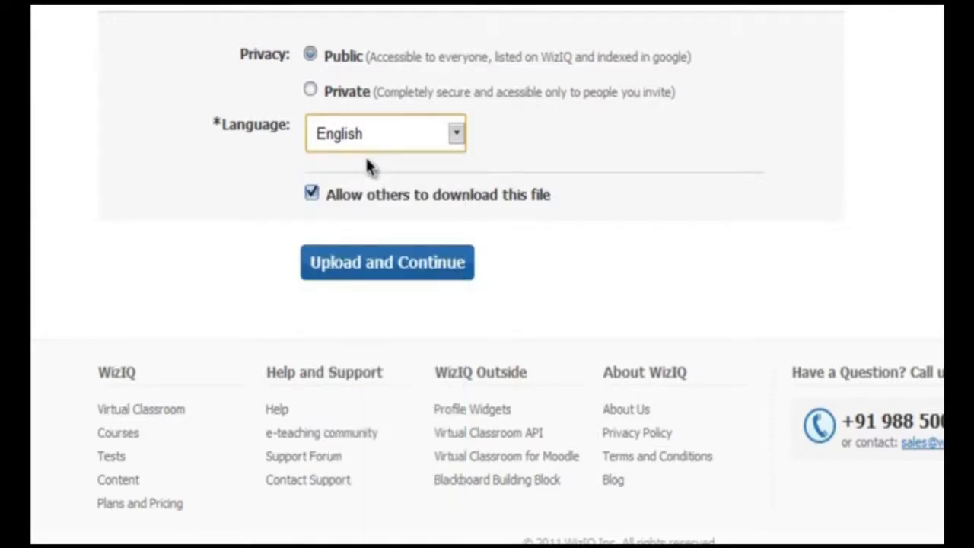
Toggle the permission for others to download the file, leaving it disabled.
click(551, 197)
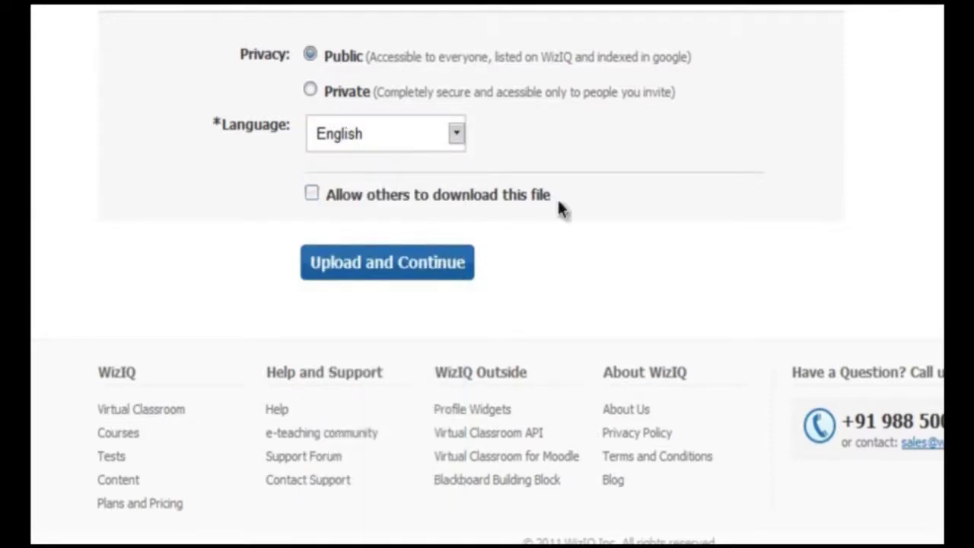
click(312, 195)
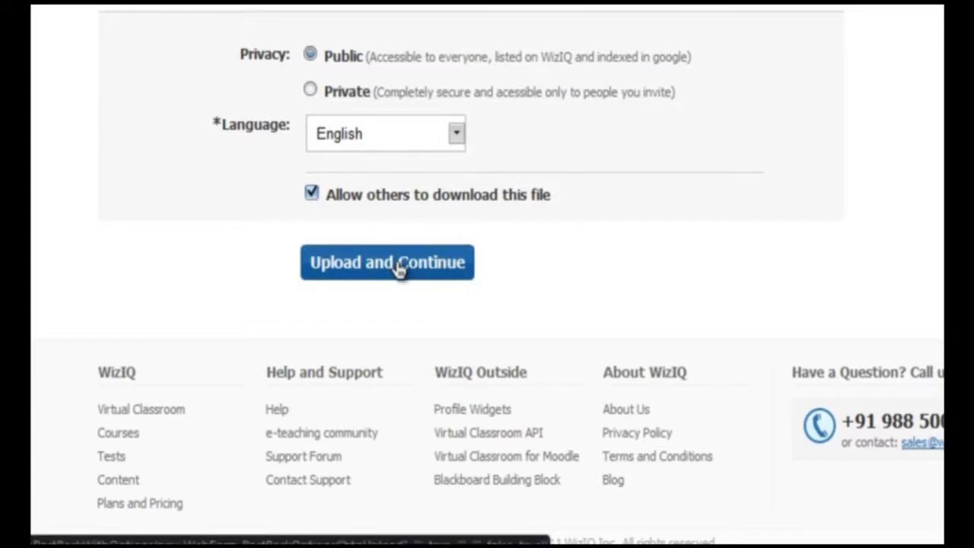
click(313, 194)
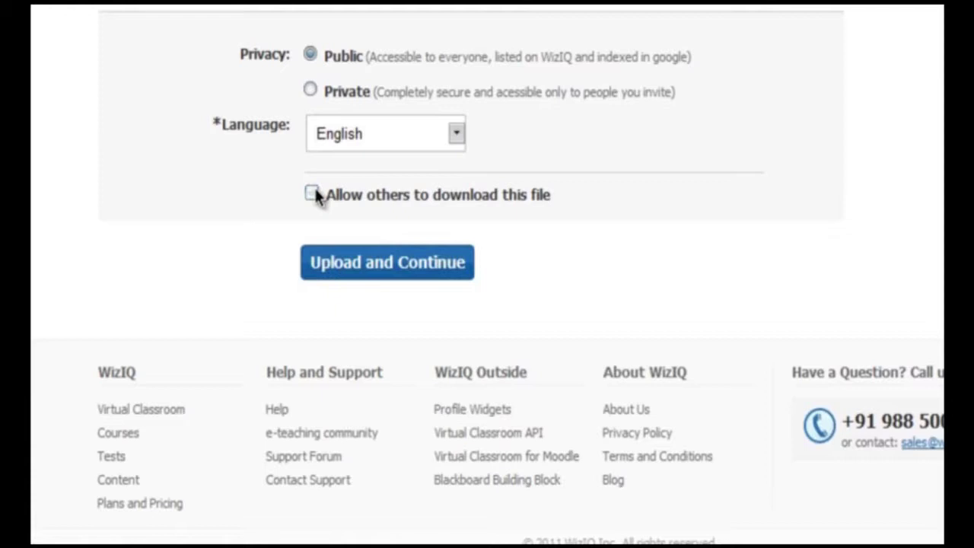
Submit the upload of Renaissance.pptx with its details and open the My Content page.
click(546, 195)
click(401, 263)
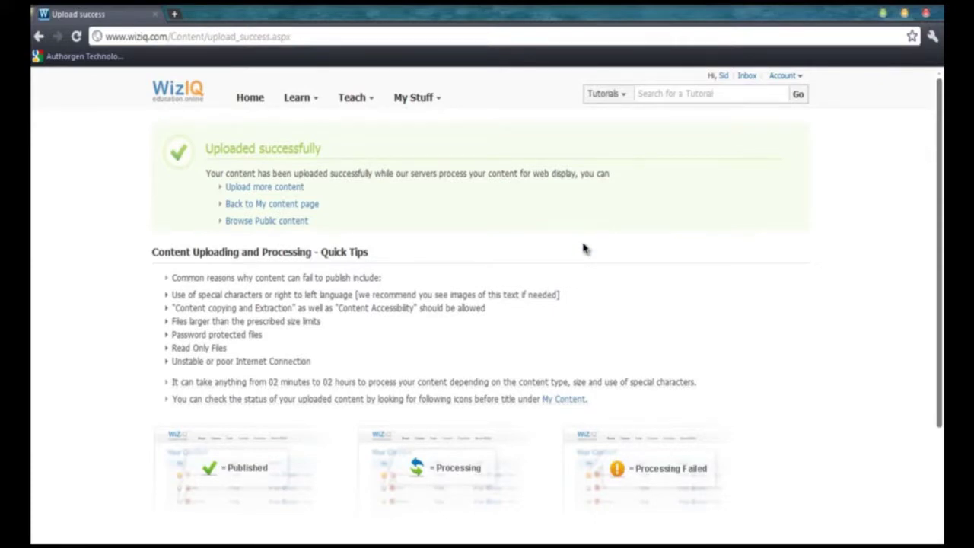
click(433, 105)
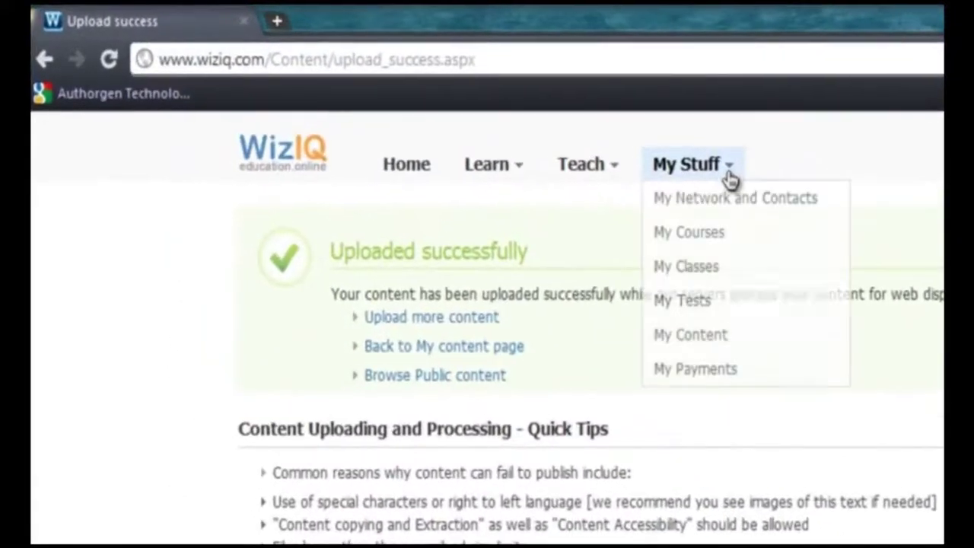
click(702, 334)
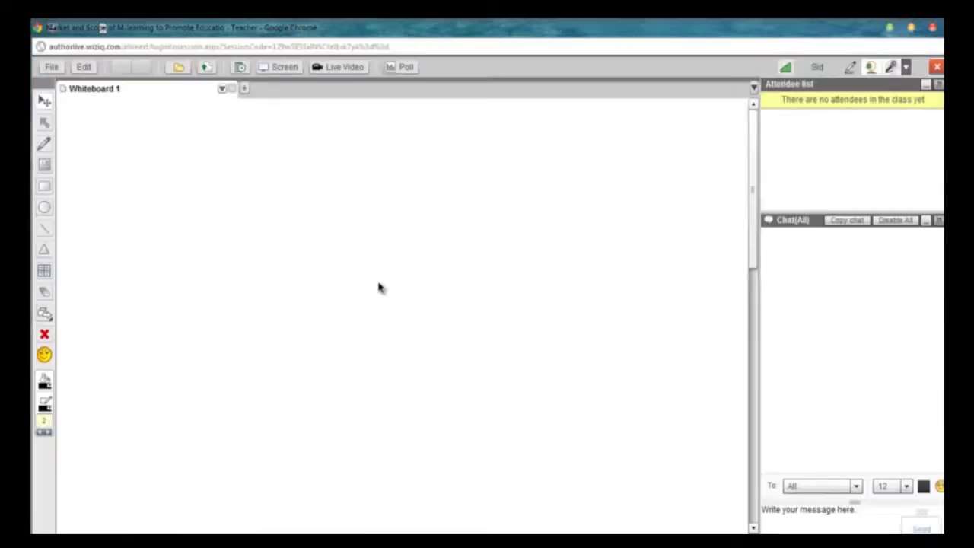
Add the uploaded Understanding the Renaissance presentation from the content library to the live class and close the library.
click(178, 66)
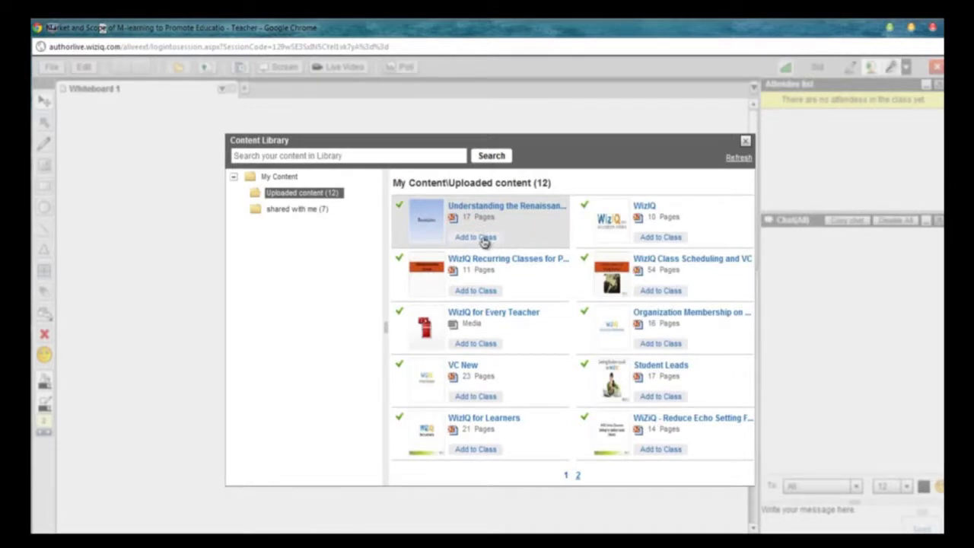
click(481, 239)
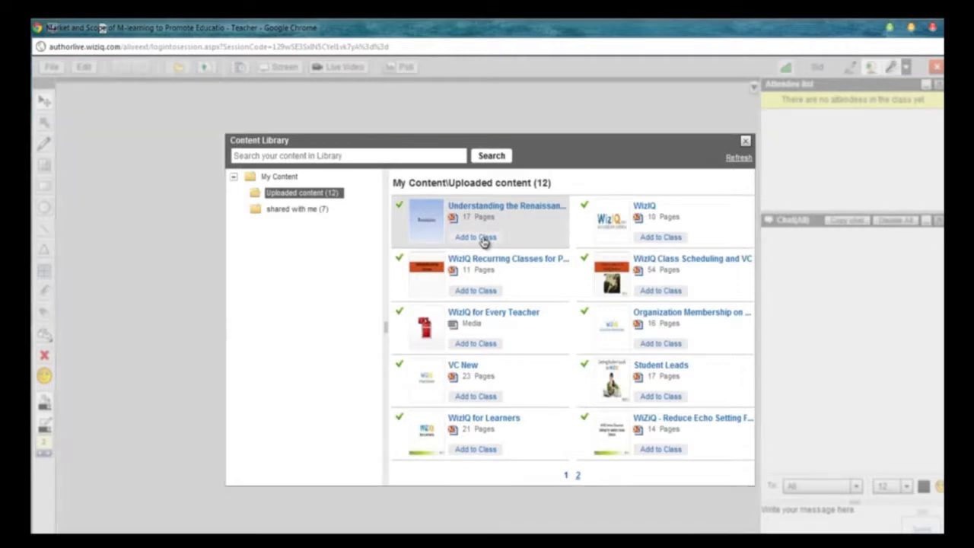
click(744, 143)
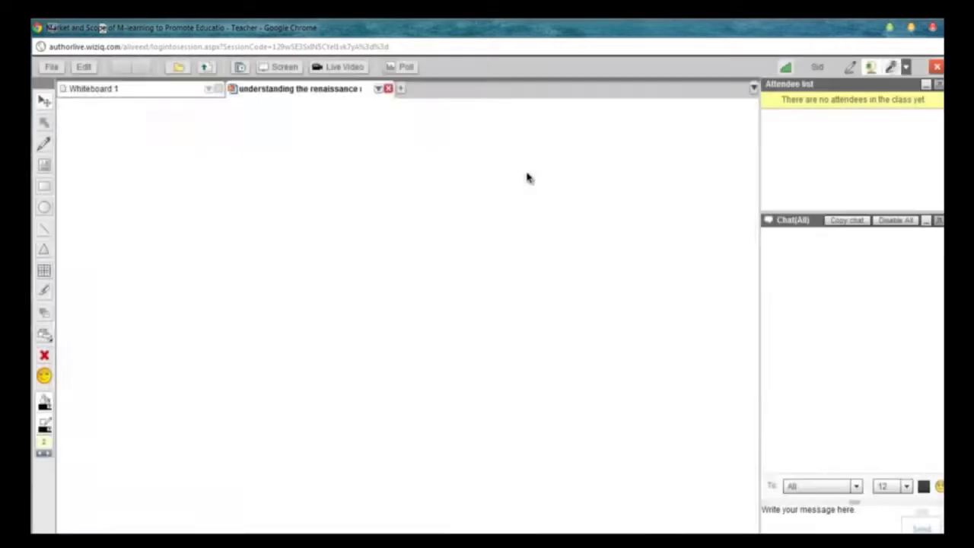